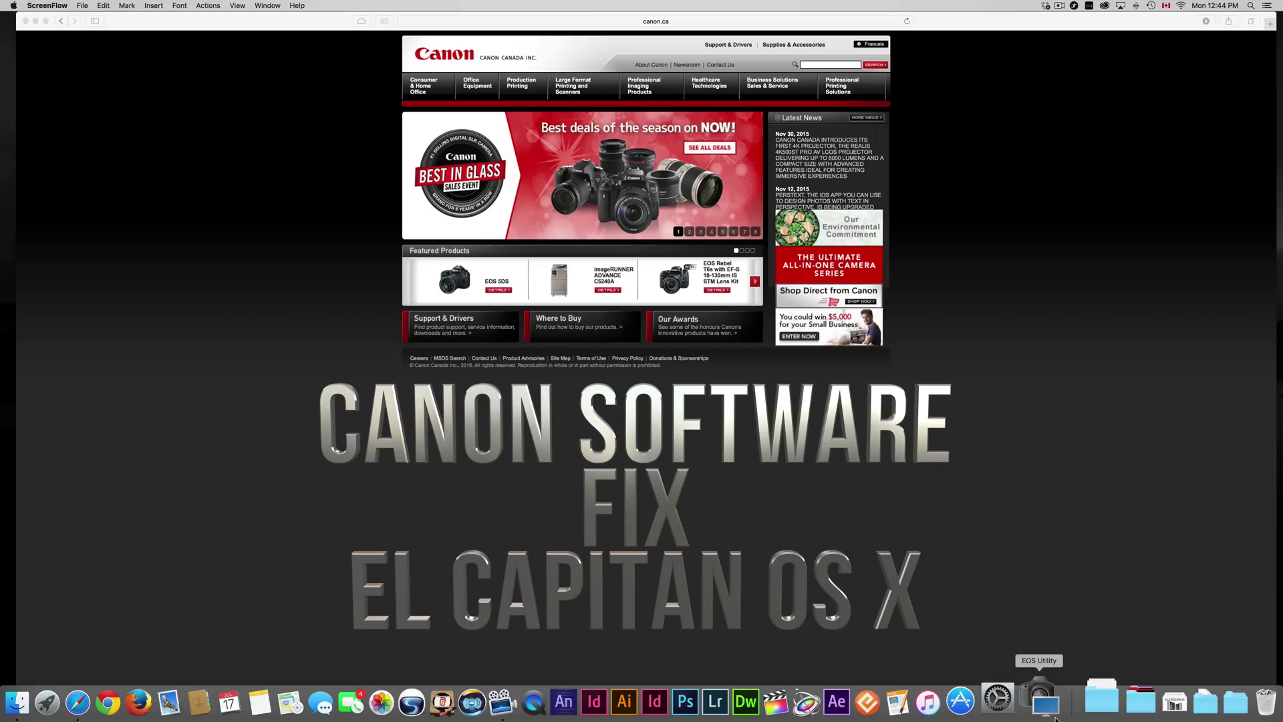
- Go to the Support & Drivers page on canon.ca in Safari
{"action": "left_click", "coordinate": [665, 20]}
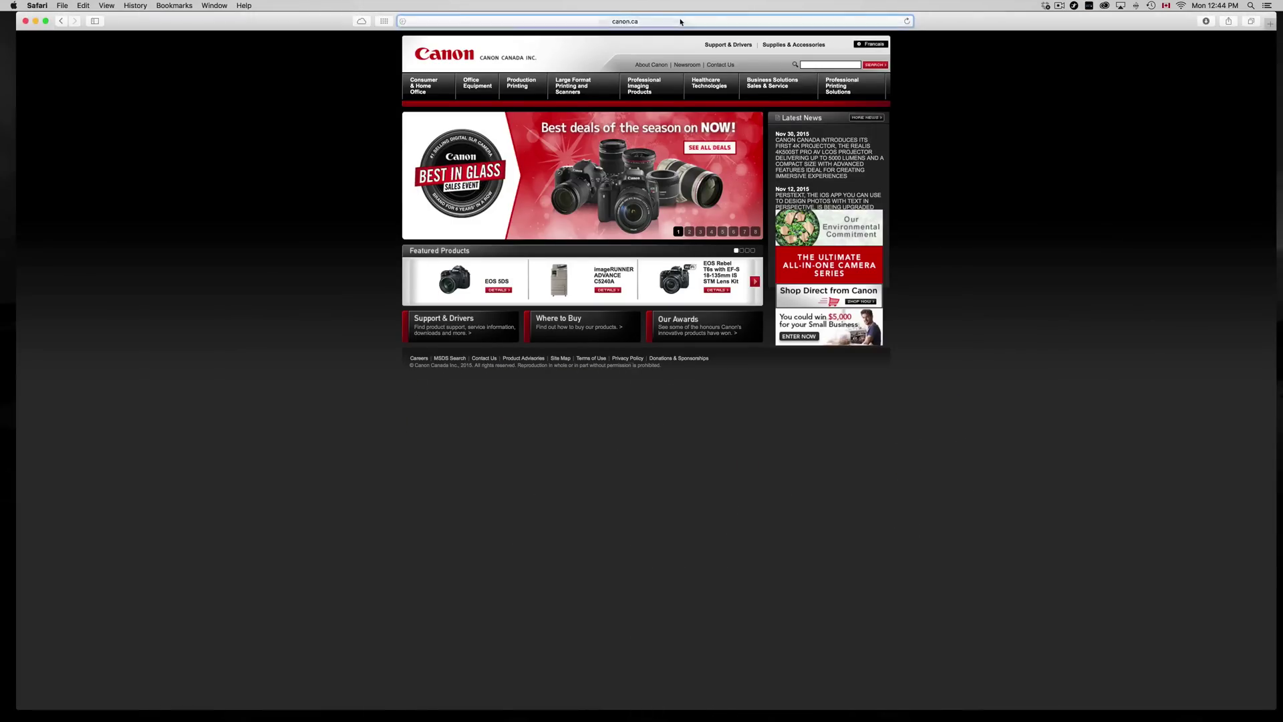
{"action": "left_click", "coordinate": [1029, 129]}
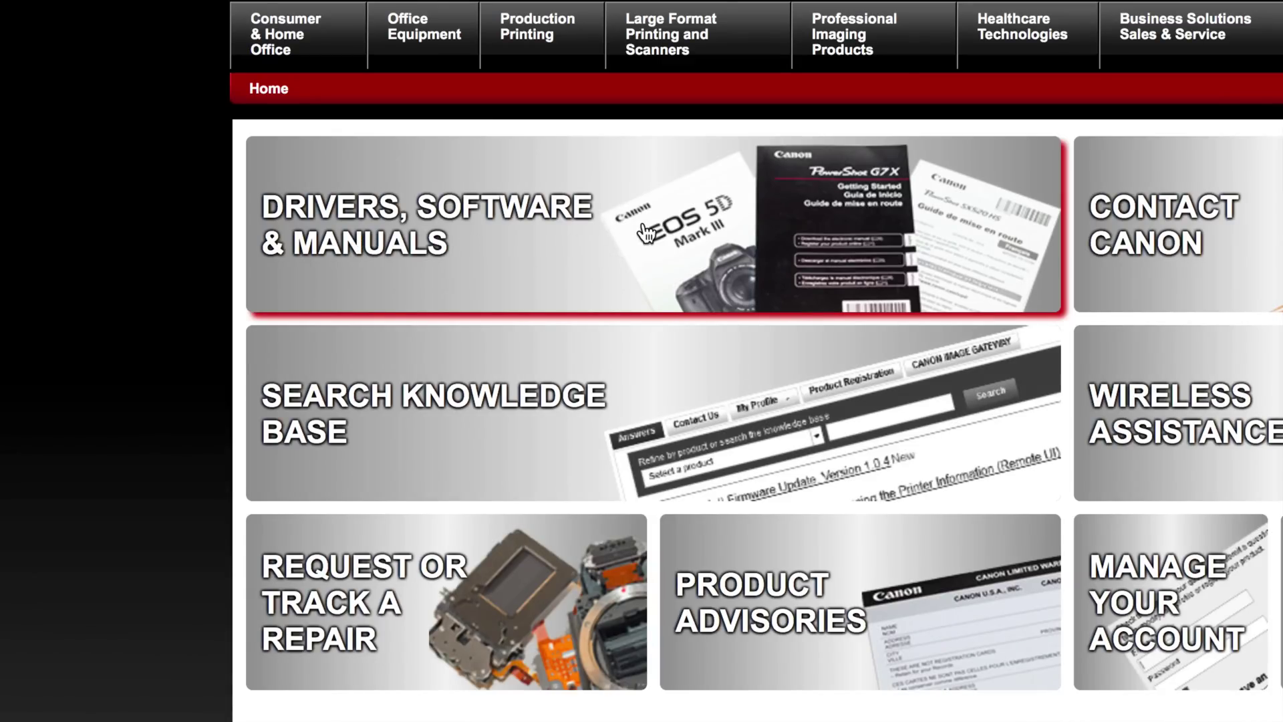
- Open Drivers, Software & Manuals and enter 't3i' as the camera model, replacing 'canon t3i'
{"action": "left_click", "coordinate": [646, 233]}
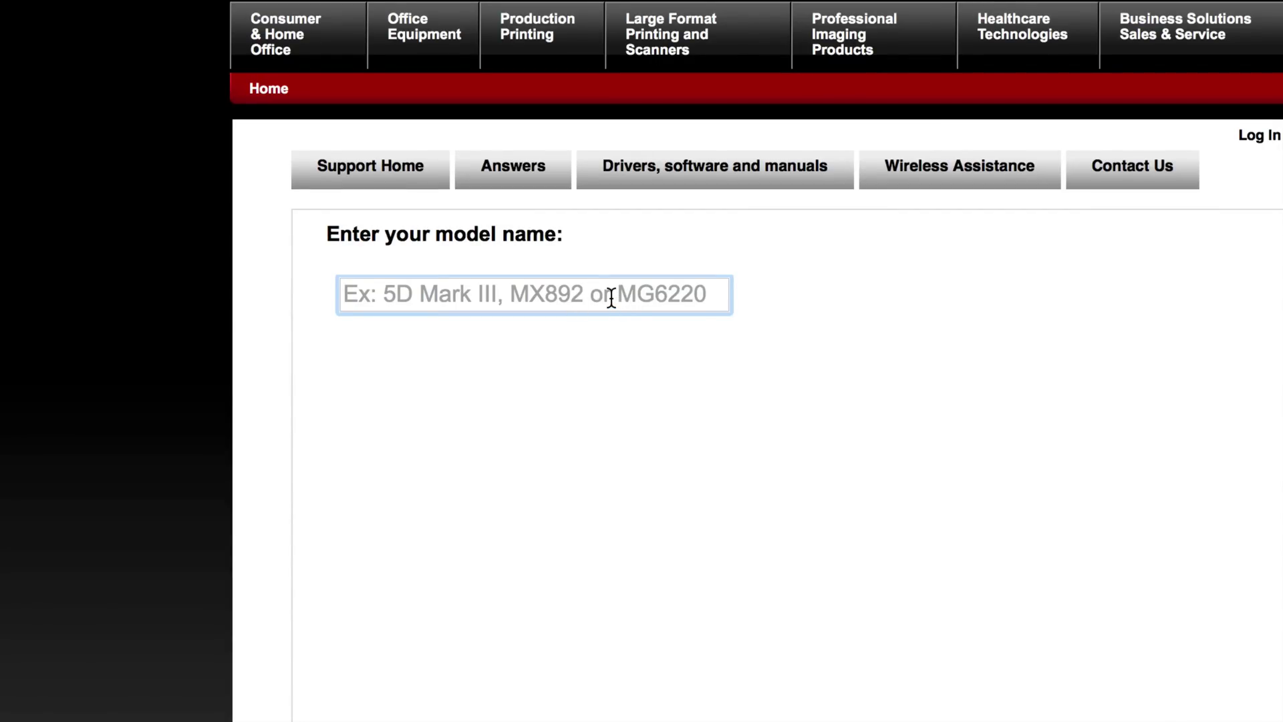
{"action": "type", "text": "canon "}
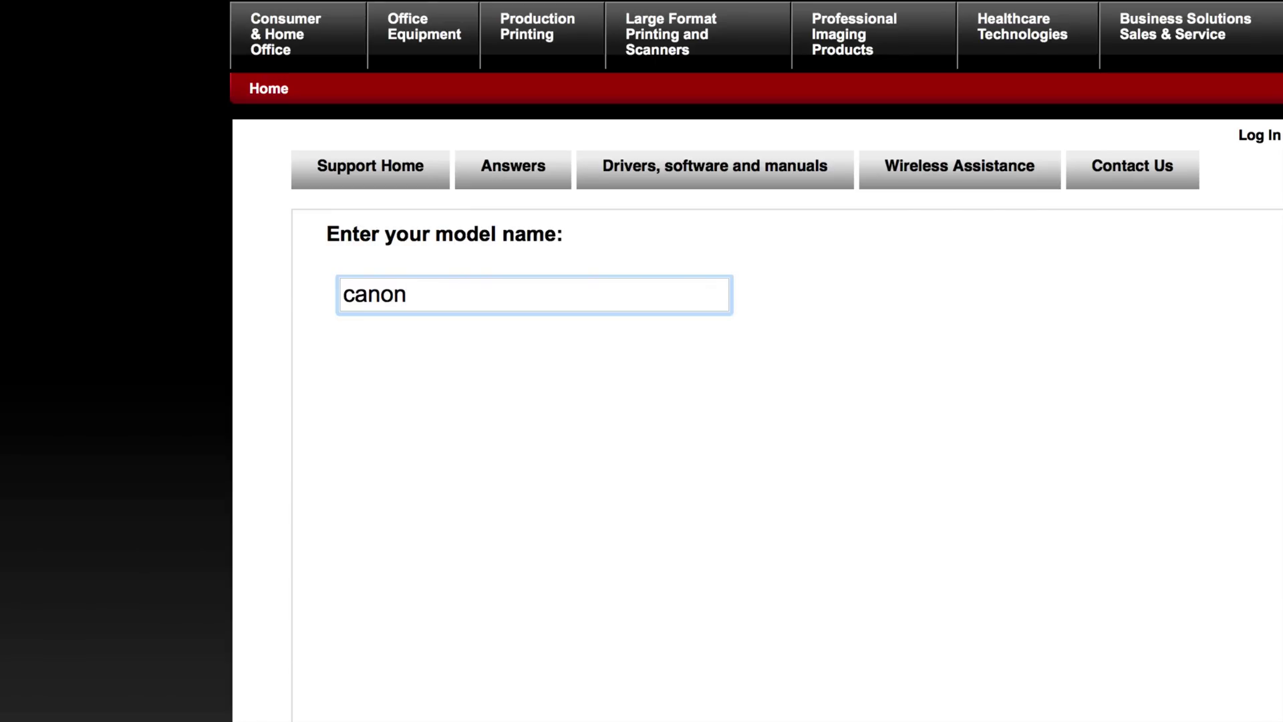
{"action": "type", "text": "t3i"}
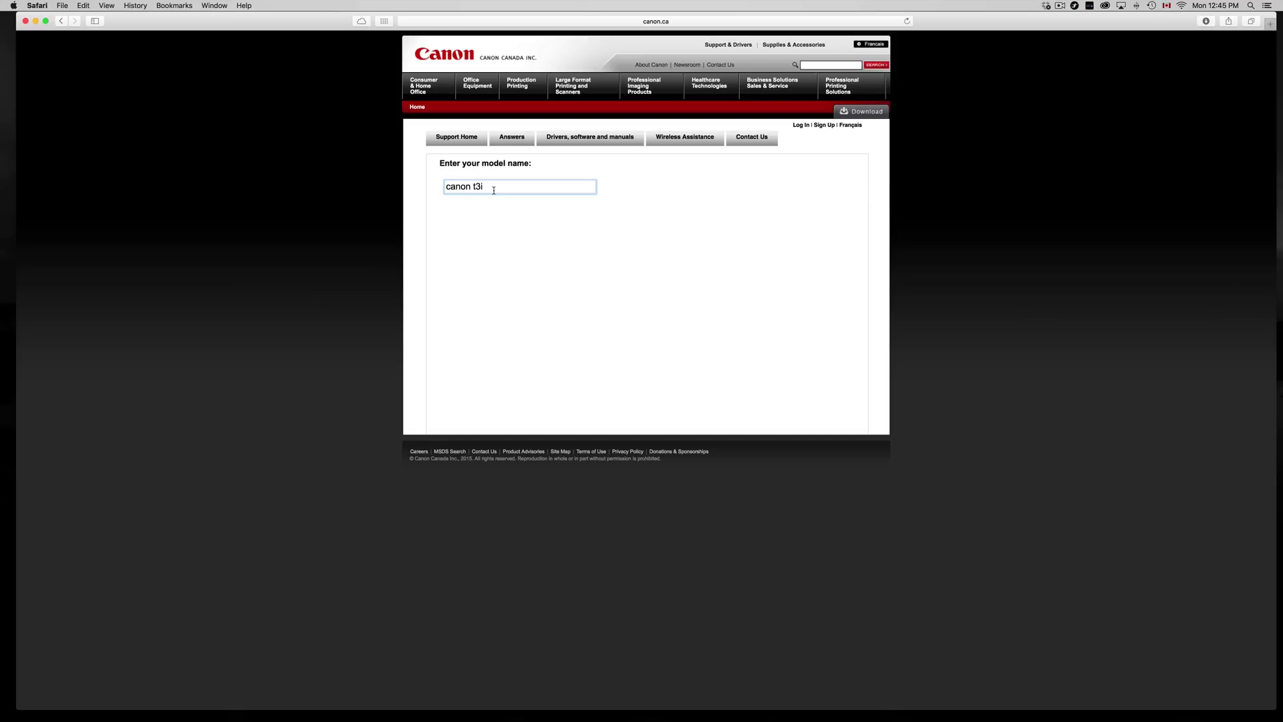
{"action": "left_click_drag", "start_coordinate": [485, 187], "coordinate": [431, 188]}
{"action": "type", "text": "t3i"}
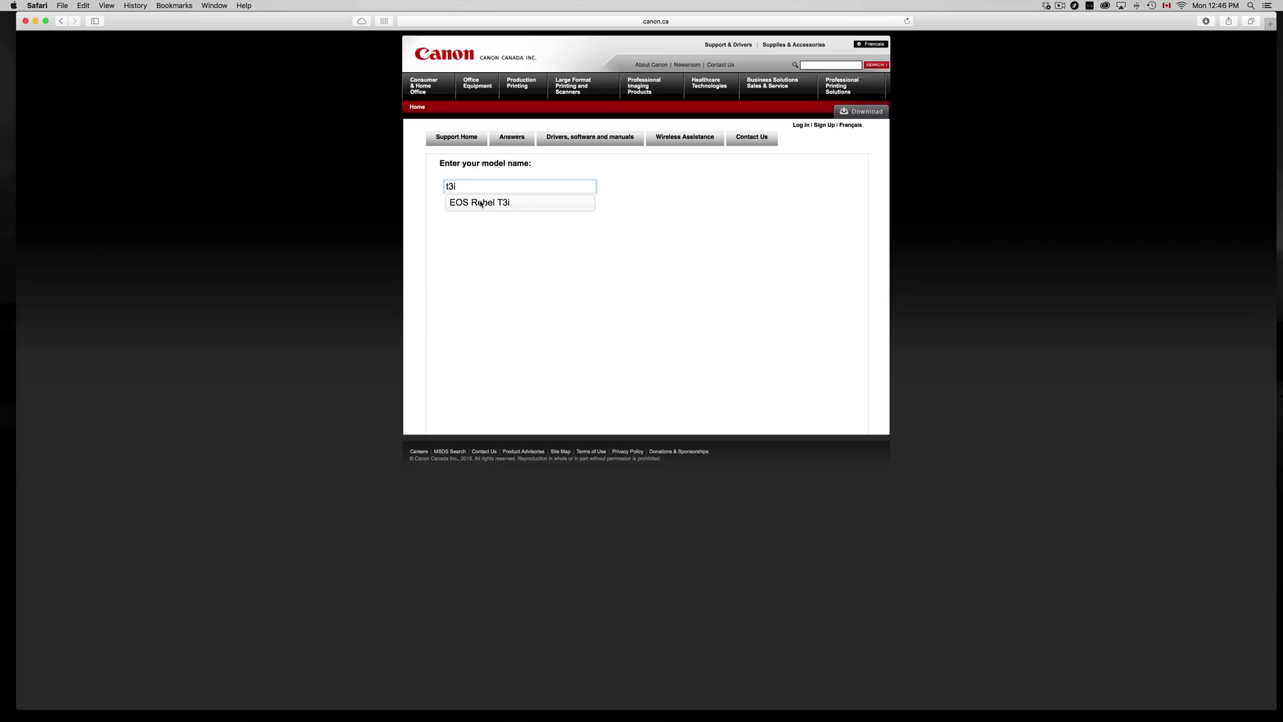
- Look up downloads for the EOS Rebel T3i with OS X v10.11 as the operating system
{"action": "left_click", "coordinate": [506, 203]}
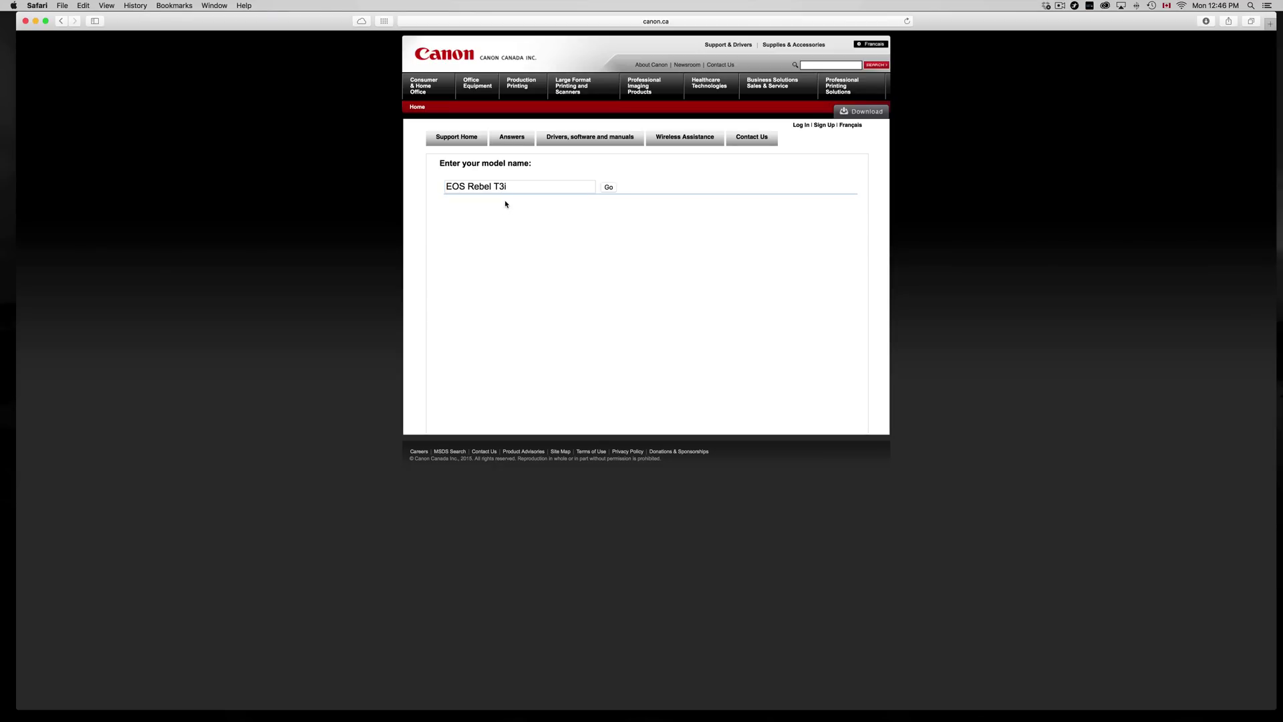
{"action": "left_click", "coordinate": [606, 189]}
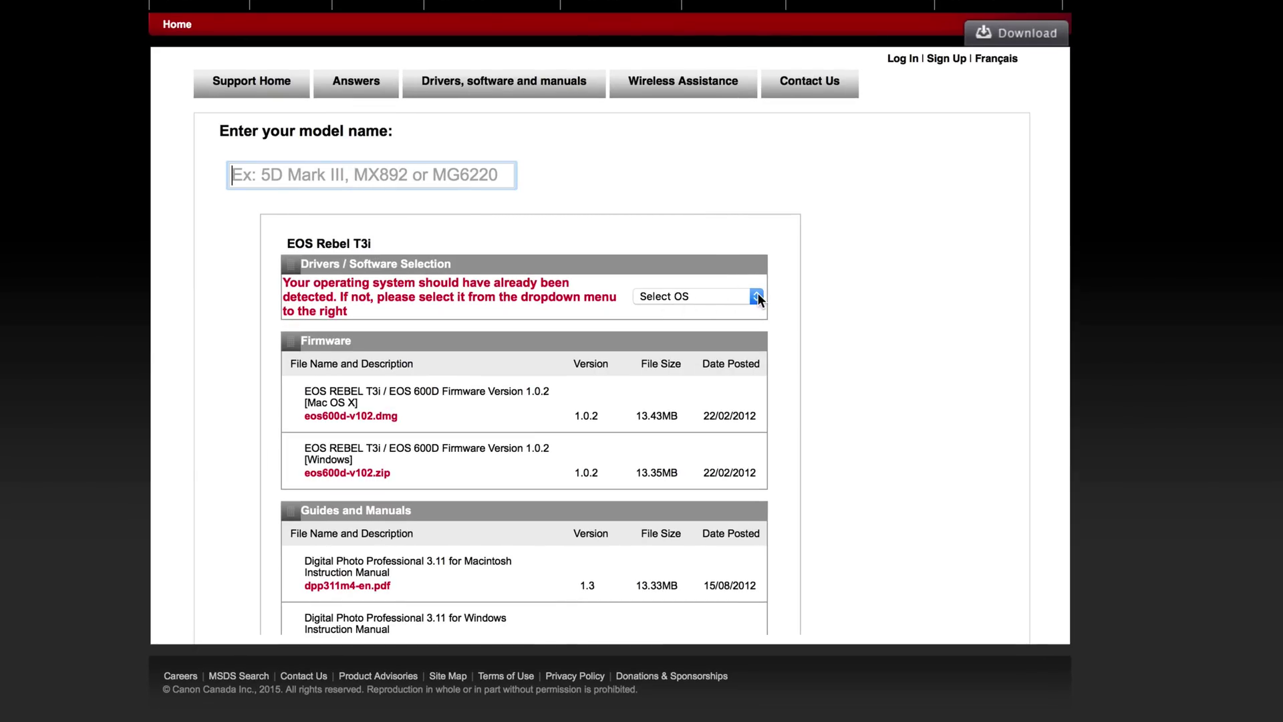
{"action": "left_click", "coordinate": [759, 297]}
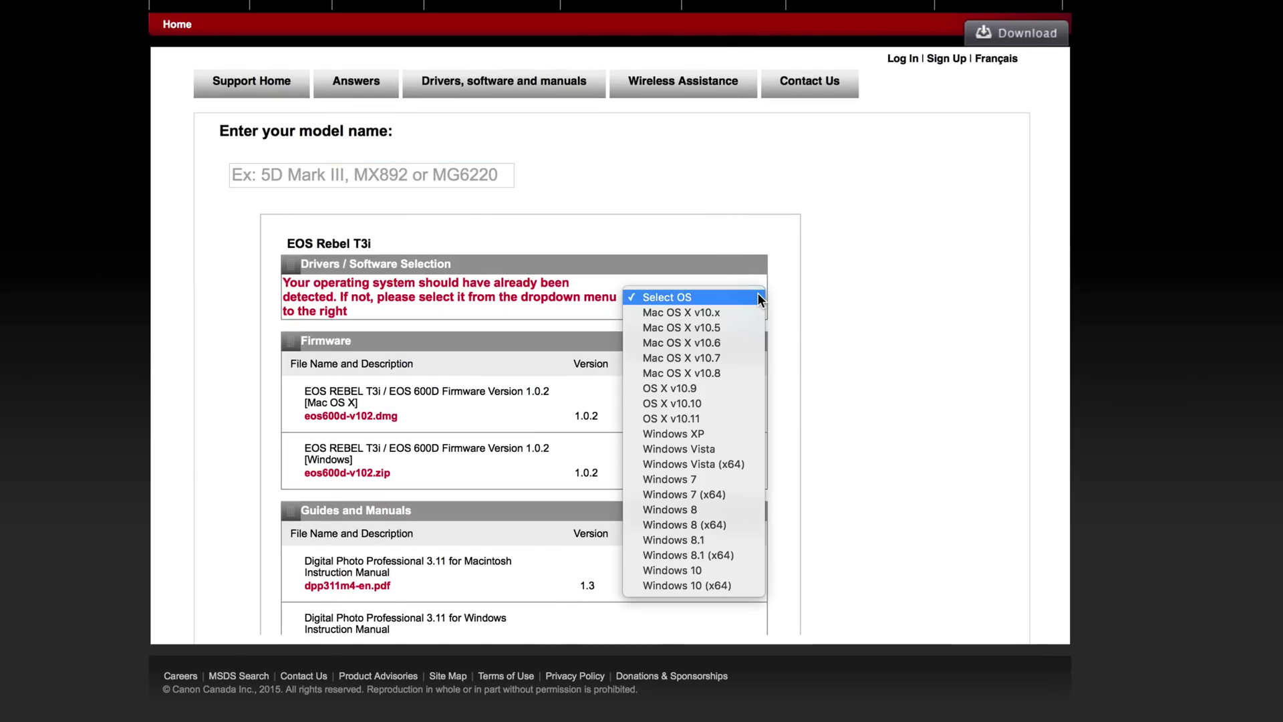
{"action": "left_click", "coordinate": [675, 418]}
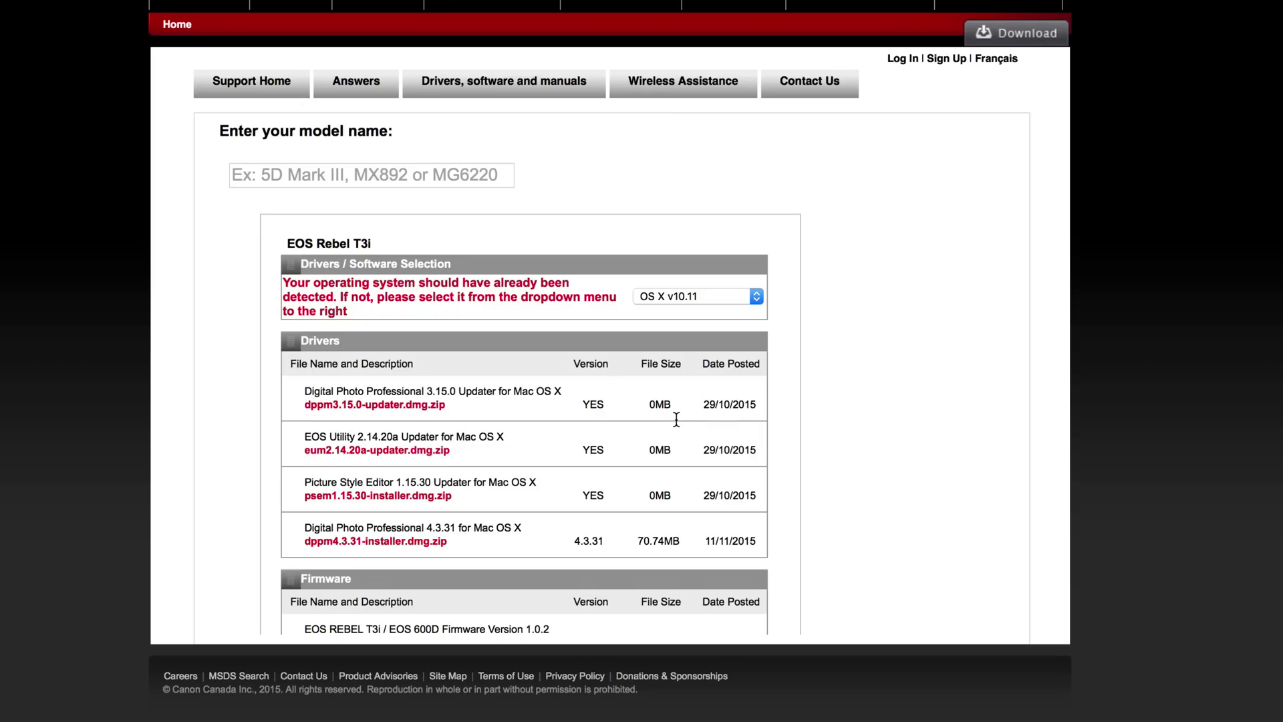
{"action": "left_click", "coordinate": [750, 296]}
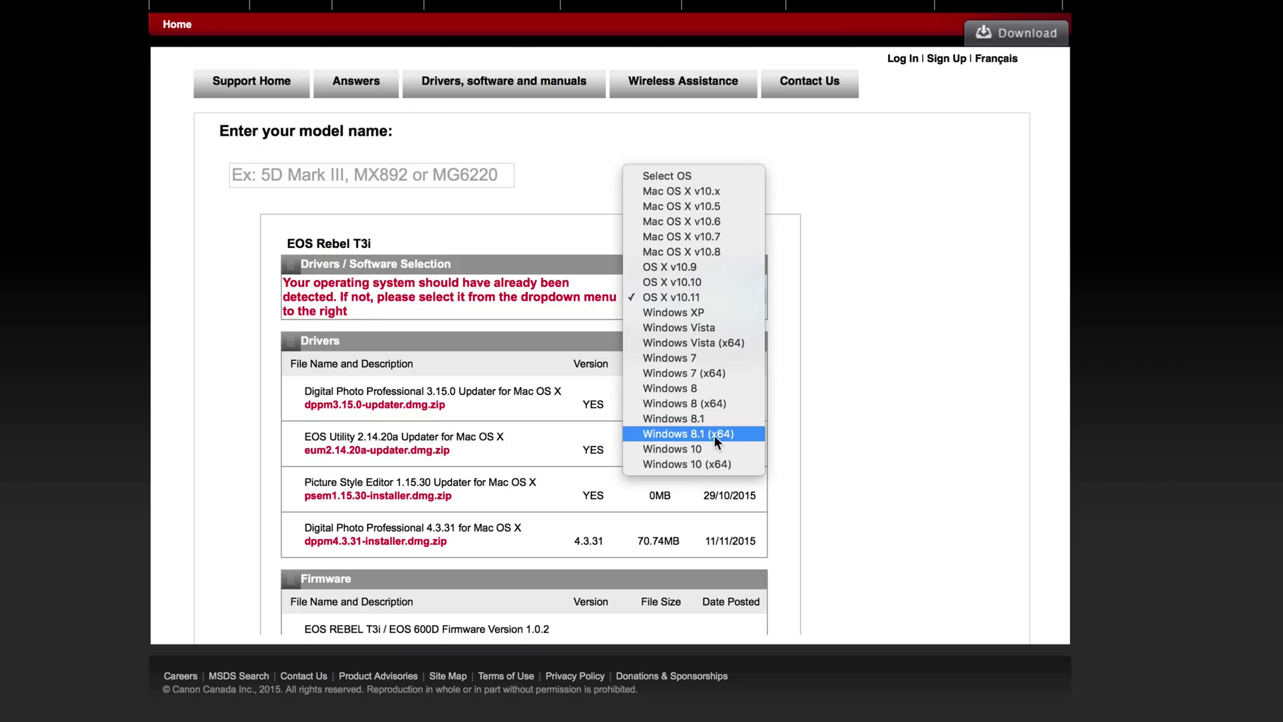
{"action": "left_click", "coordinate": [844, 417]}
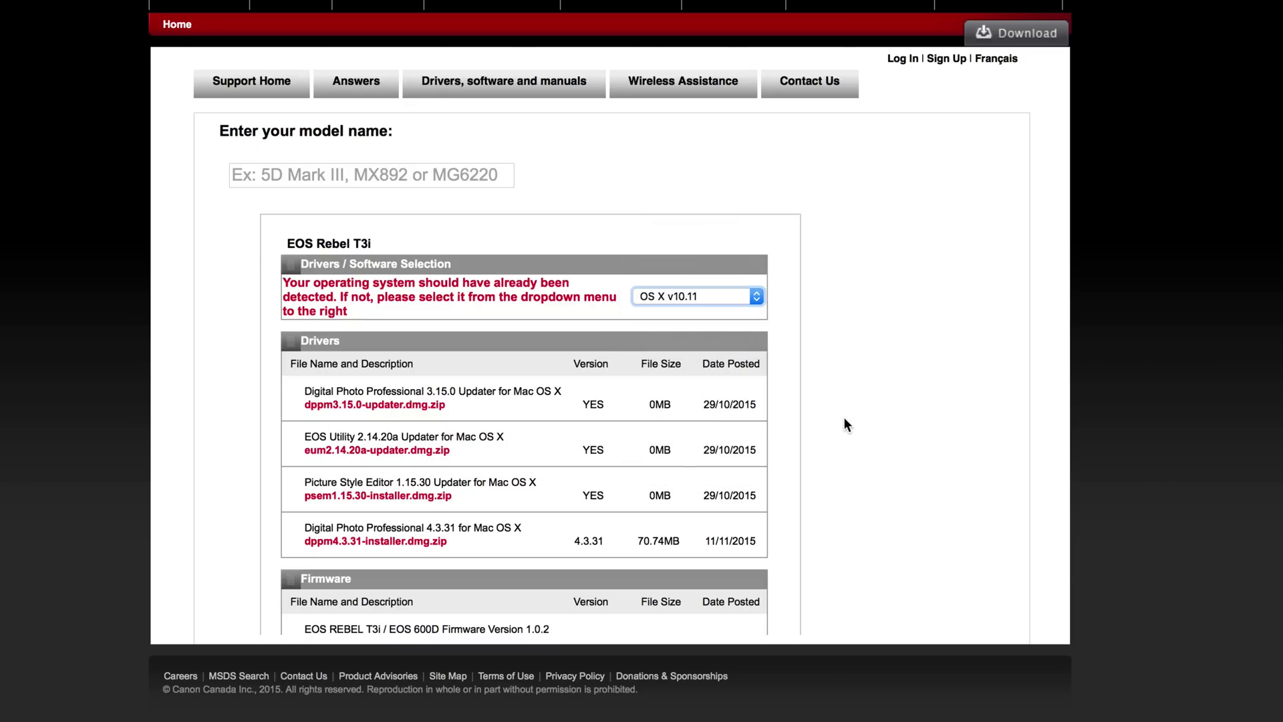
{"action": "left_click", "coordinate": [752, 298]}
{"action": "left_click", "coordinate": [738, 302]}
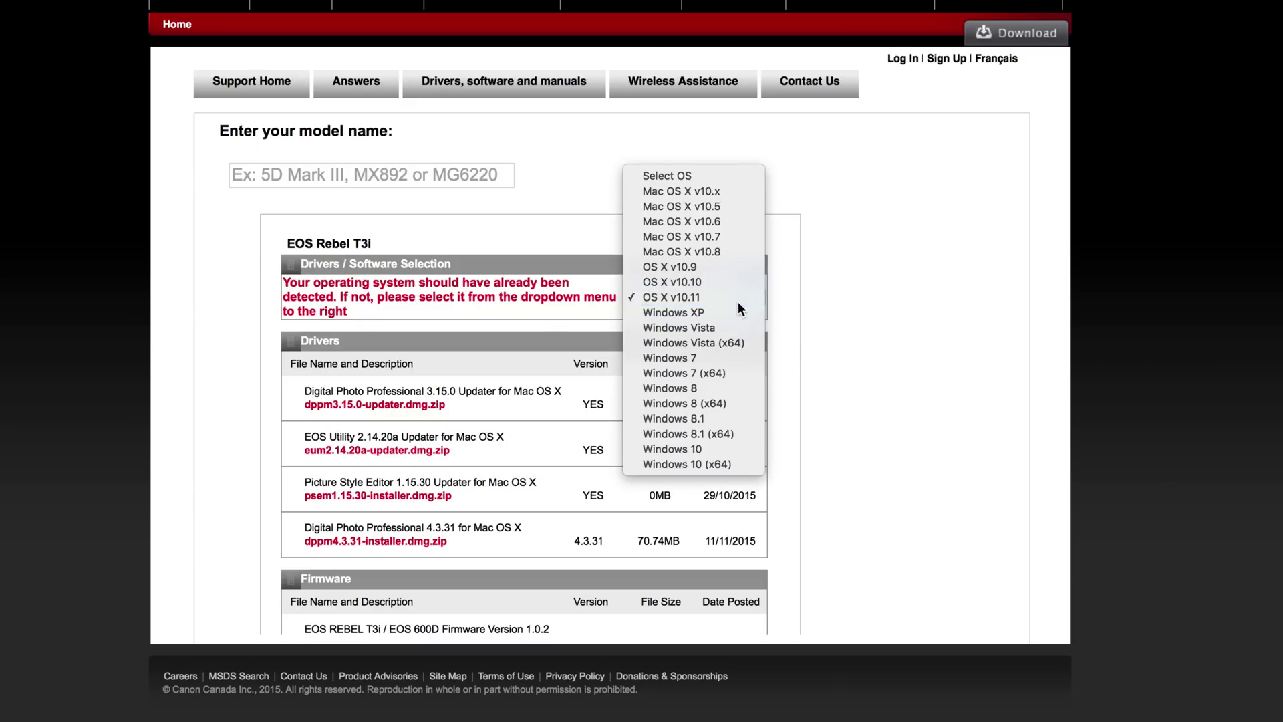
- Review the EOS Utility 2.14.20a Updater details and agree to the download disclaimer
{"action": "scroll", "coordinate": [615, 468], "scroll_direction": "down", "scroll_amount": 3}
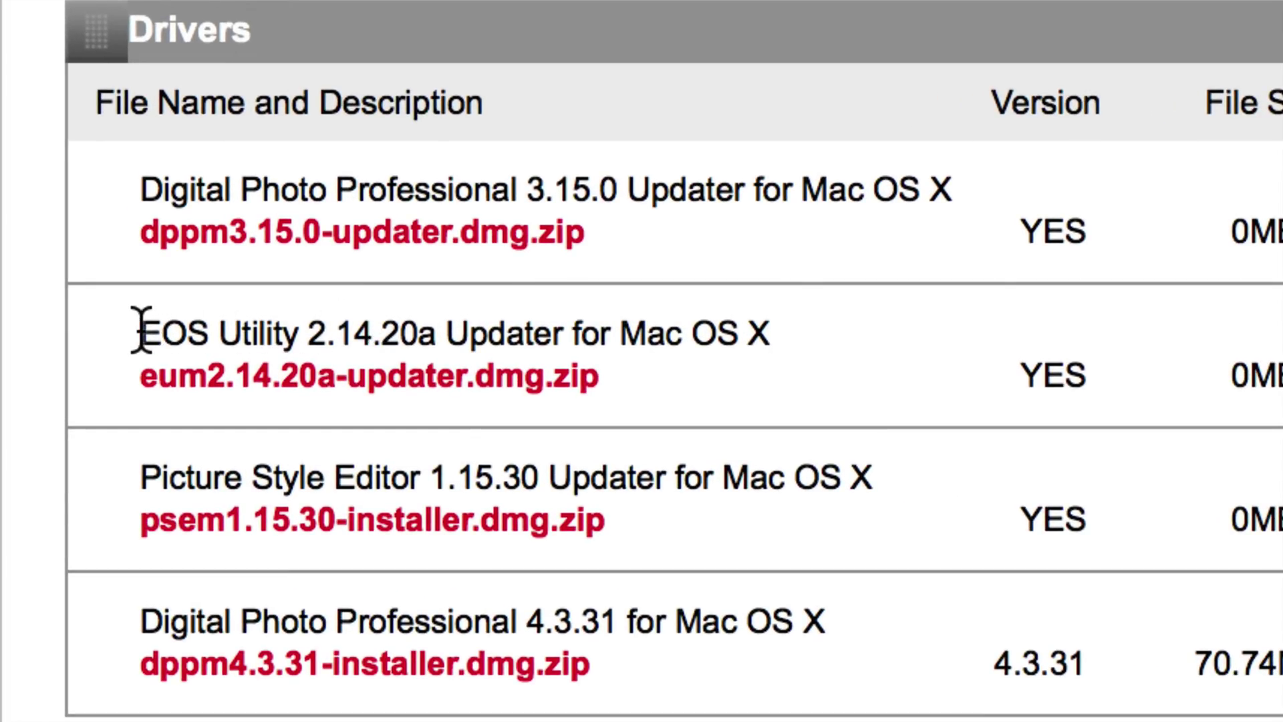
{"action": "left_click_drag", "start_coordinate": [140, 332], "coordinate": [772, 332]}
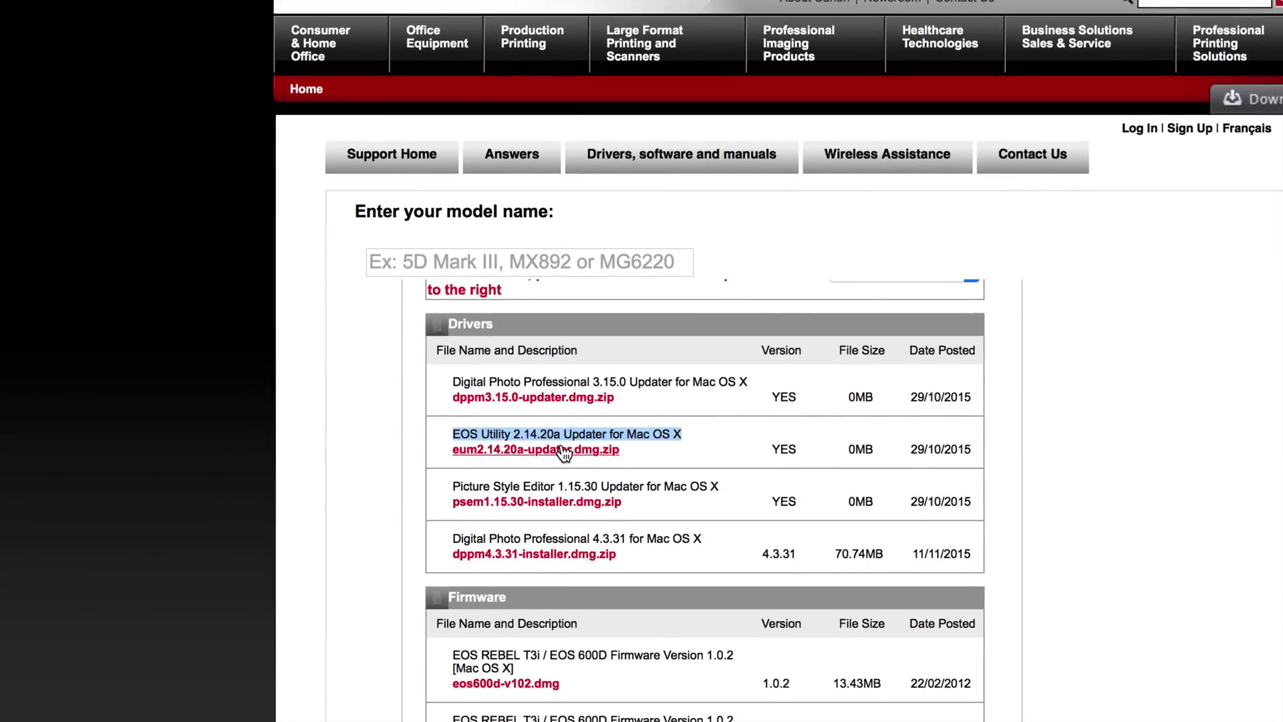
{"action": "scroll", "coordinate": [640, 466], "scroll_direction": "up", "scroll_amount": 3}
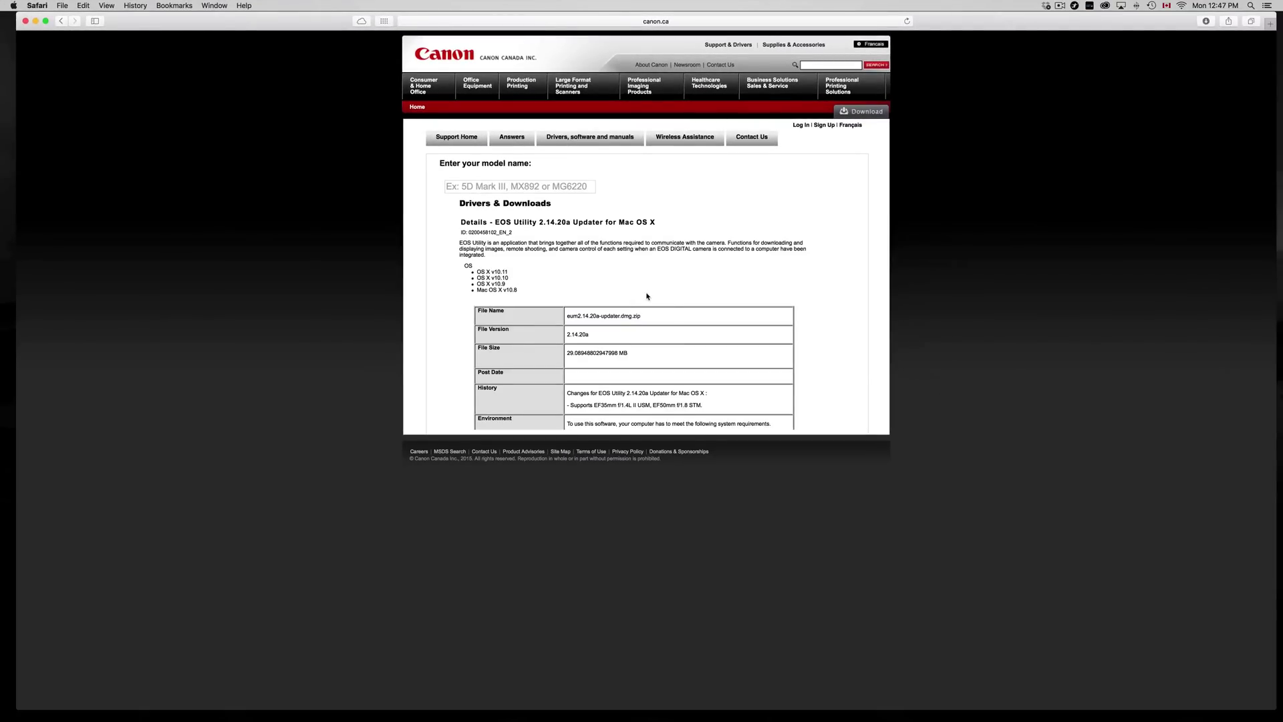
{"action": "scroll", "coordinate": [647, 296], "scroll_direction": "down", "scroll_amount": 15}
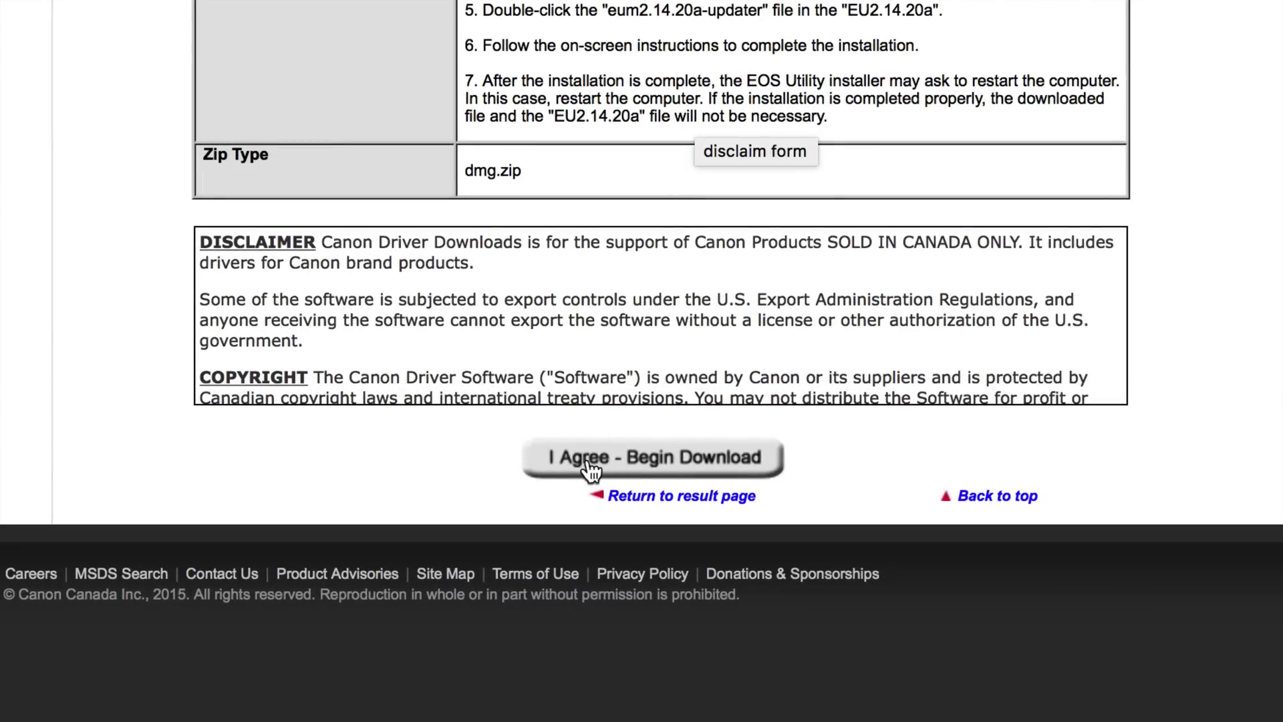
{"action": "left_click", "coordinate": [588, 461]}
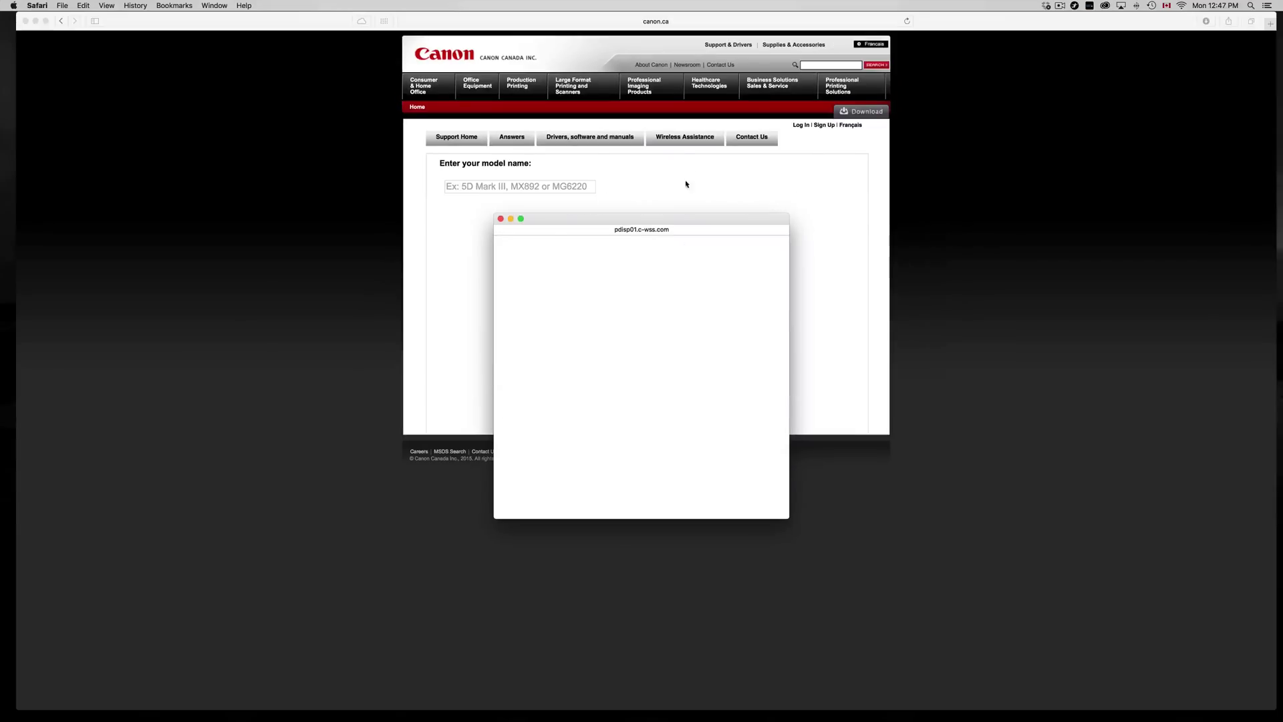
- Follow the eum2.14.20a-updater-2.dmg (30.5 MB) download until the disk image opens
{"action": "left_click_drag", "start_coordinate": [669, 213], "coordinate": [549, 302]}
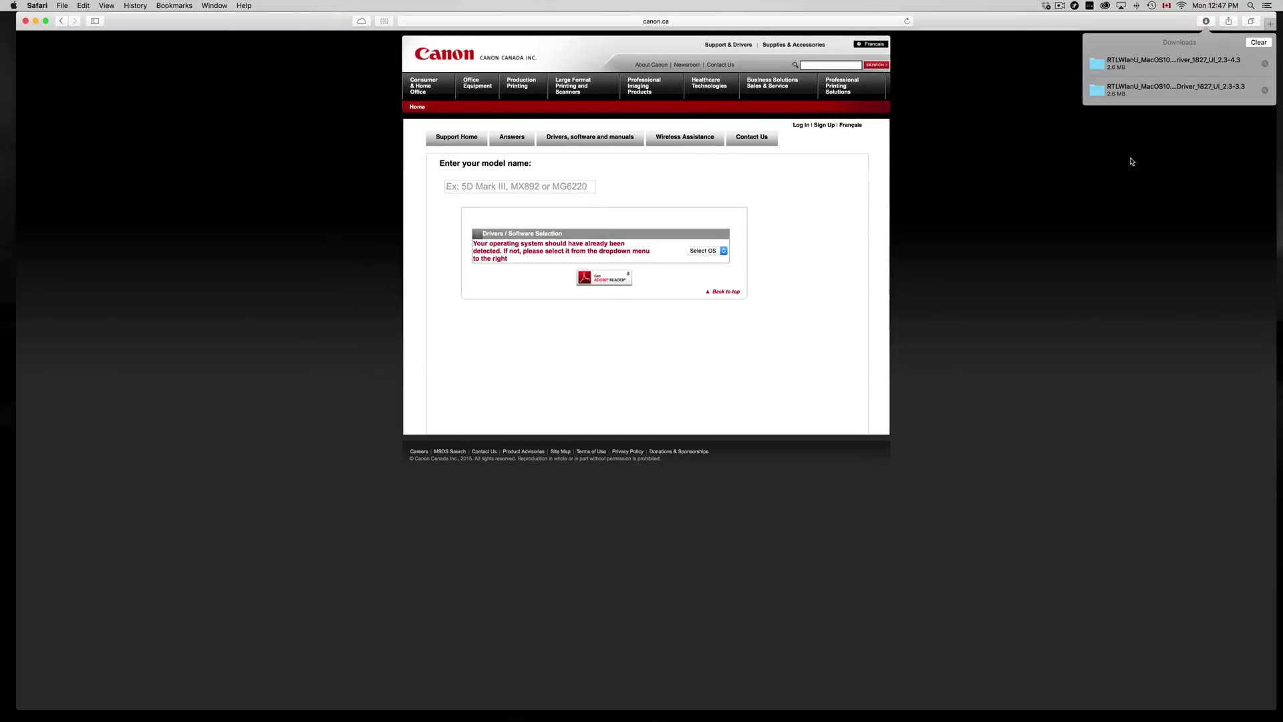
{"action": "left_click", "coordinate": [1136, 155]}
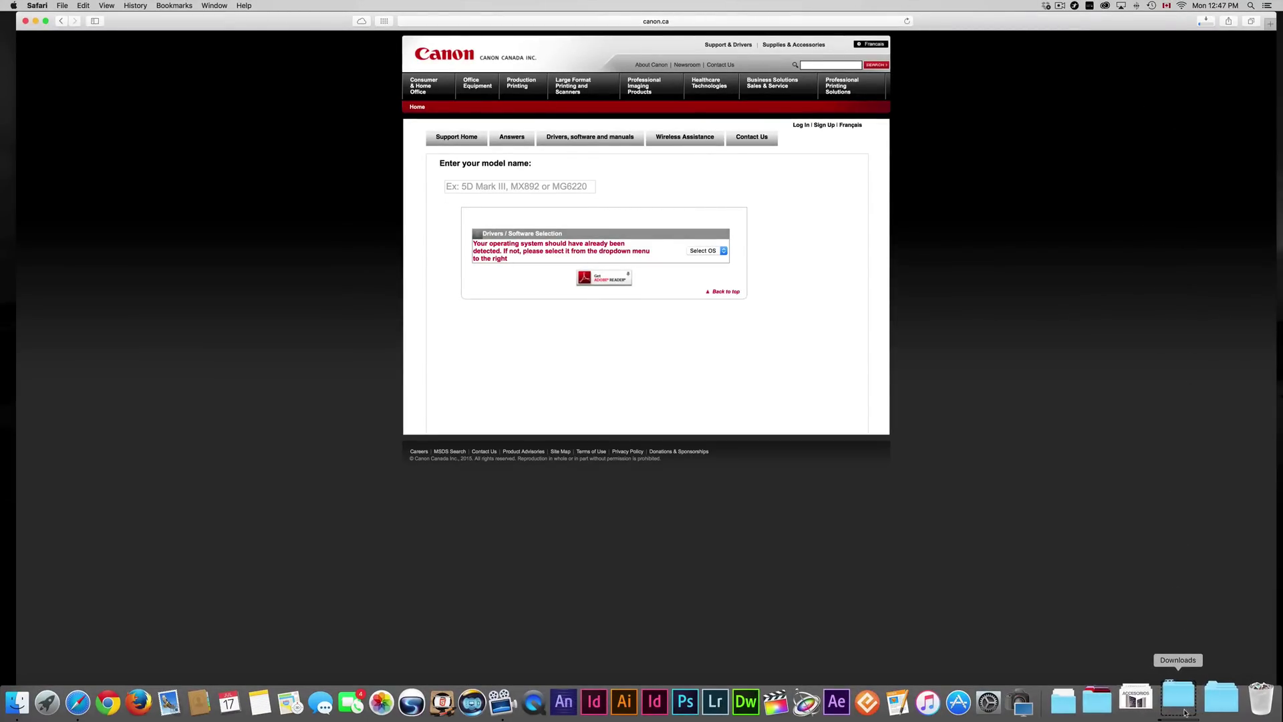
{"action": "left_click", "coordinate": [1207, 22]}
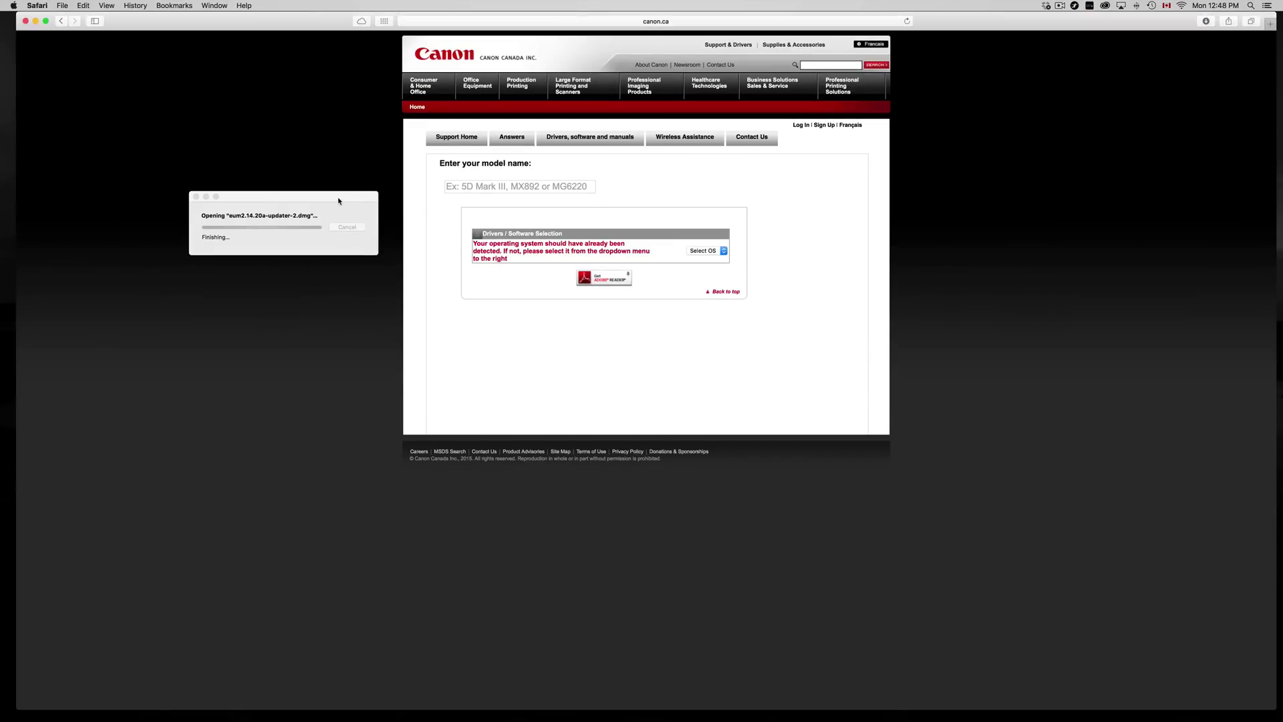
{"action": "left_click_drag", "start_coordinate": [338, 201], "coordinate": [920, 157]}
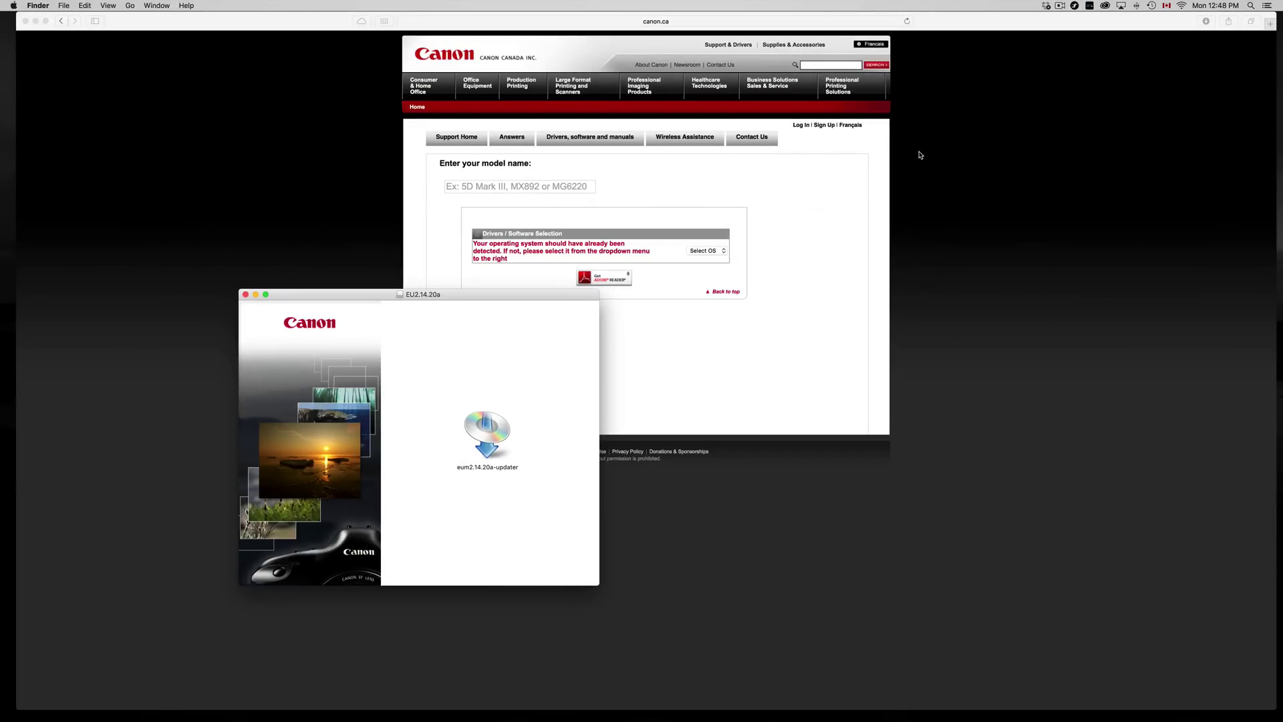
- Run eum2.14.20a-updater from the EU2.14.20a disk and allow it to open
{"action": "left_click_drag", "start_coordinate": [454, 287], "coordinate": [812, 125]}
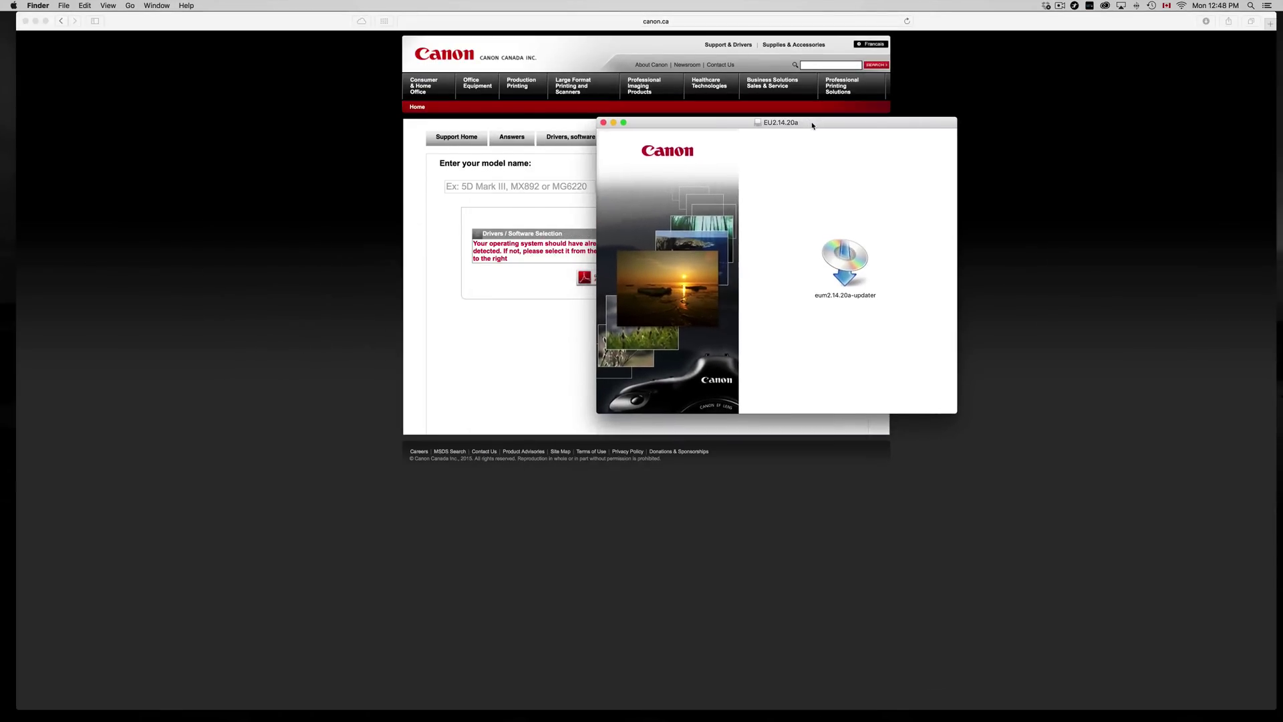
{"action": "left_click", "coordinate": [844, 262]}
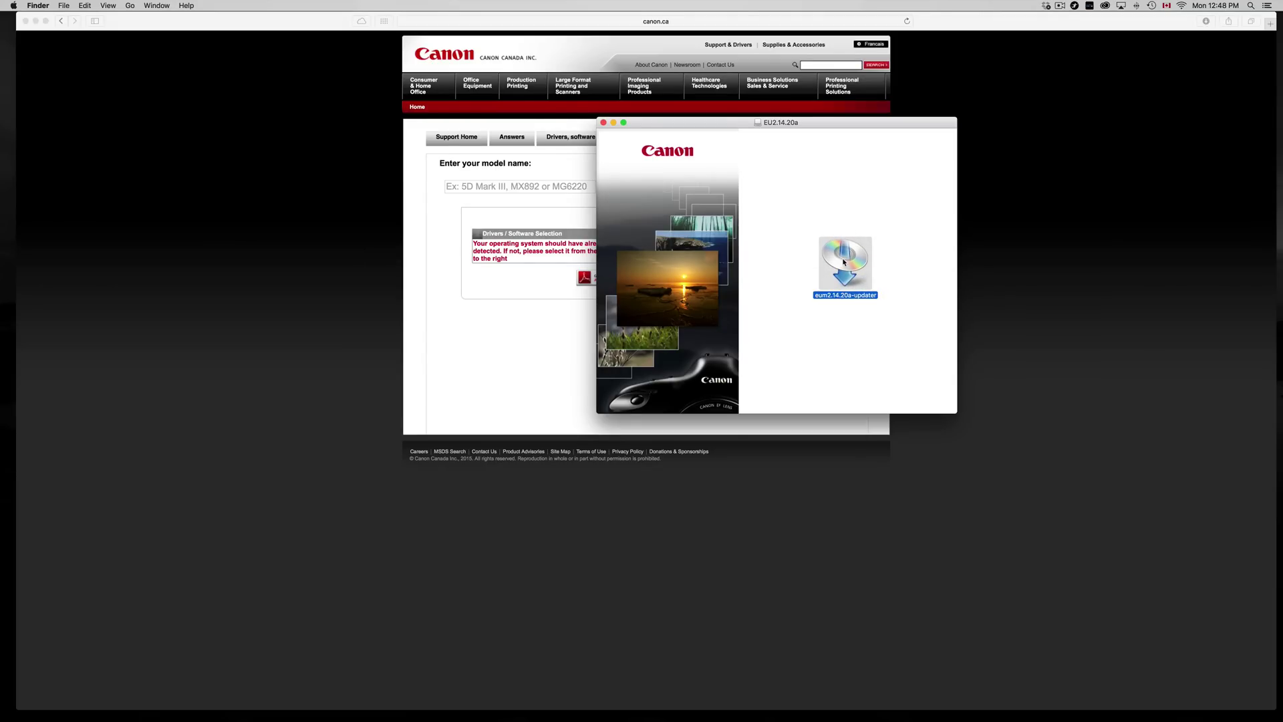
{"action": "double_click", "coordinate": [844, 262]}
{"action": "left_click", "coordinate": [738, 254]}
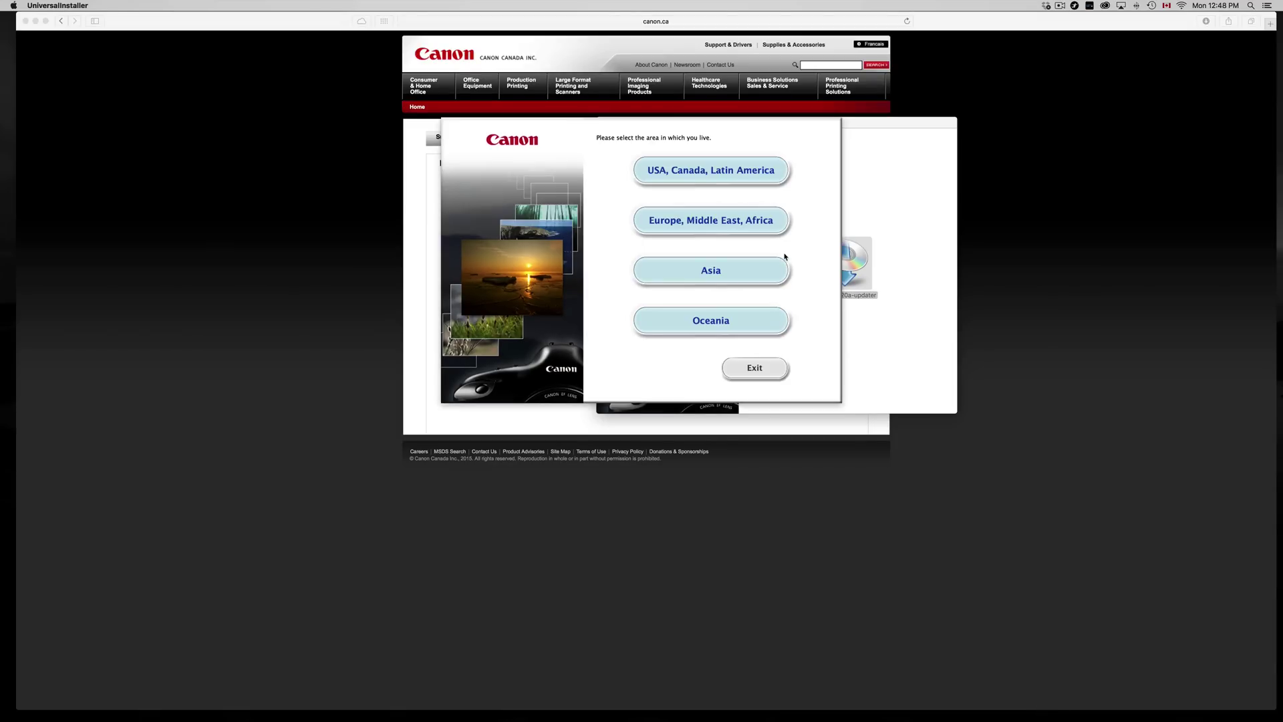
- Pick the USA, Canada, Latin America region, accept the license, and authorize the EOS Utility 2 install
{"action": "left_click", "coordinate": [720, 169]}
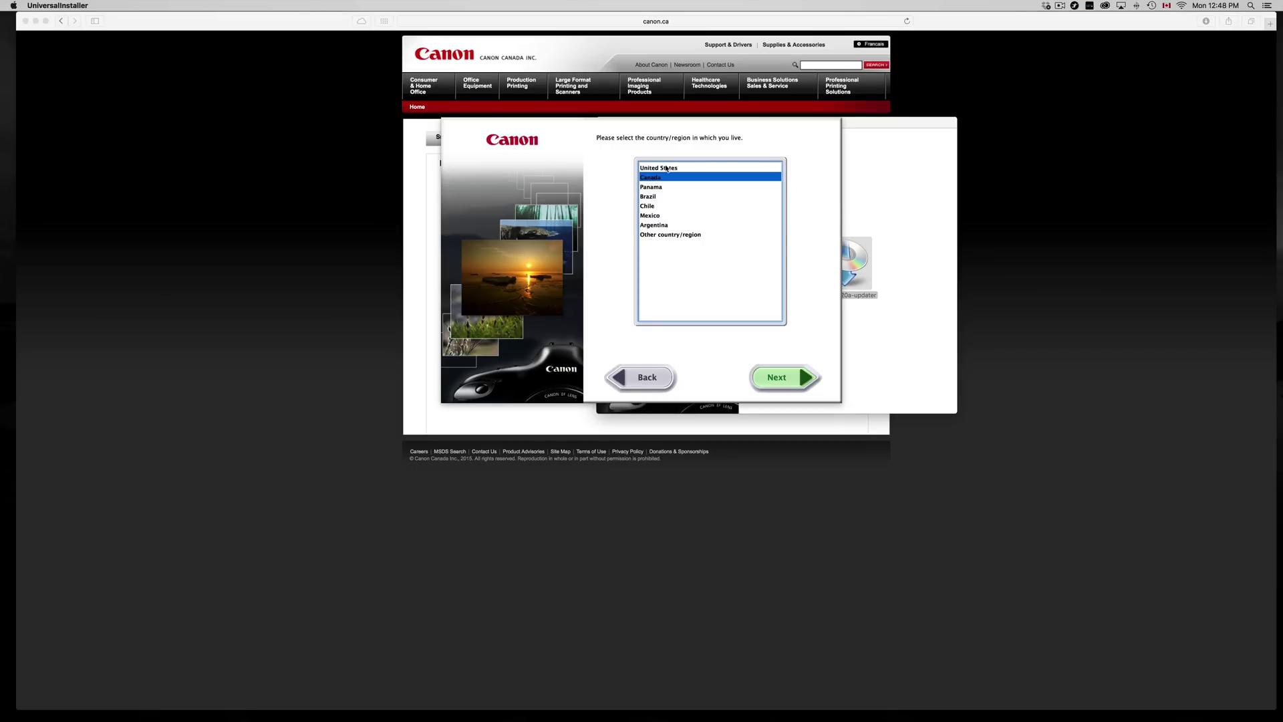
{"action": "left_click", "coordinate": [786, 379]}
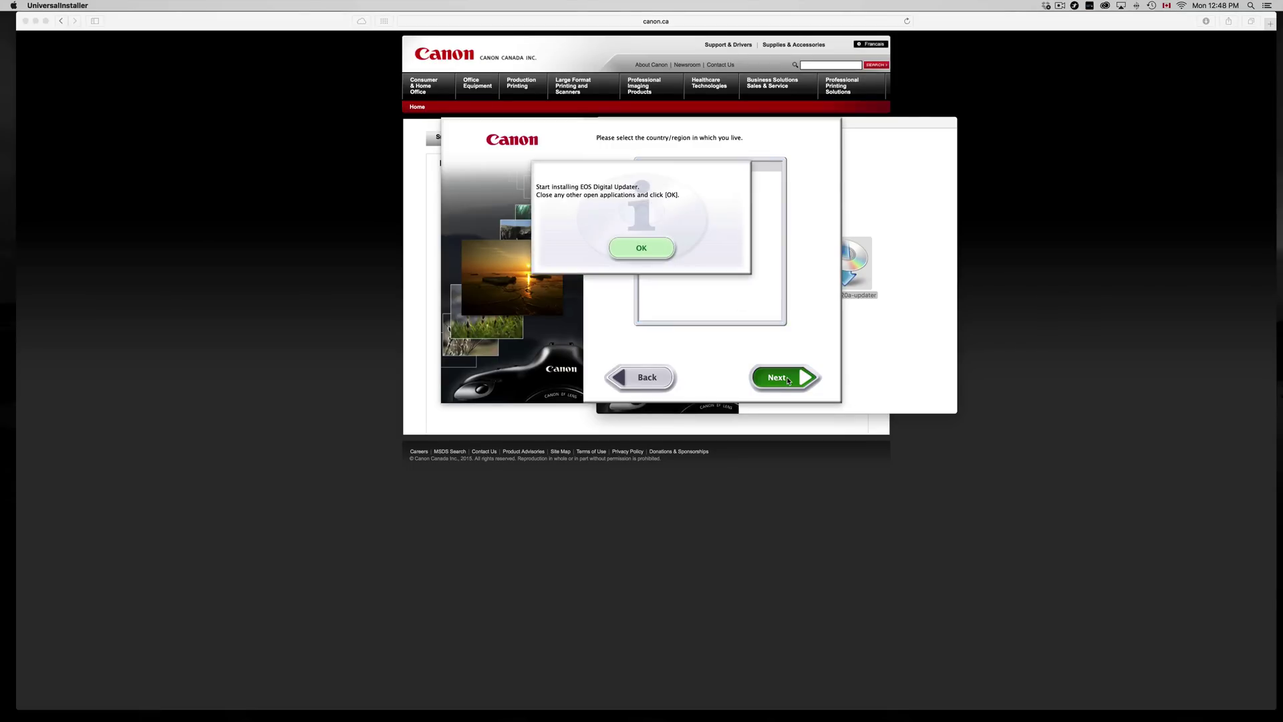
{"action": "left_click", "coordinate": [643, 248]}
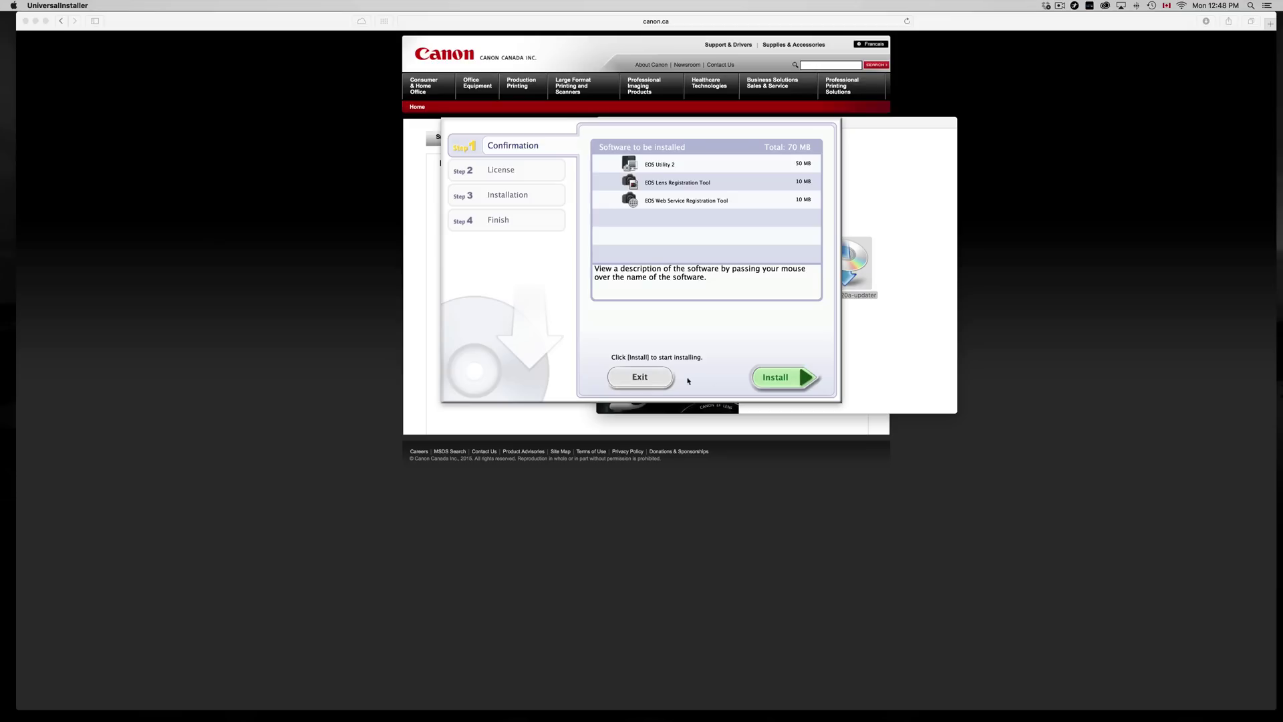
{"action": "mouse_move", "coordinate": [742, 180]}
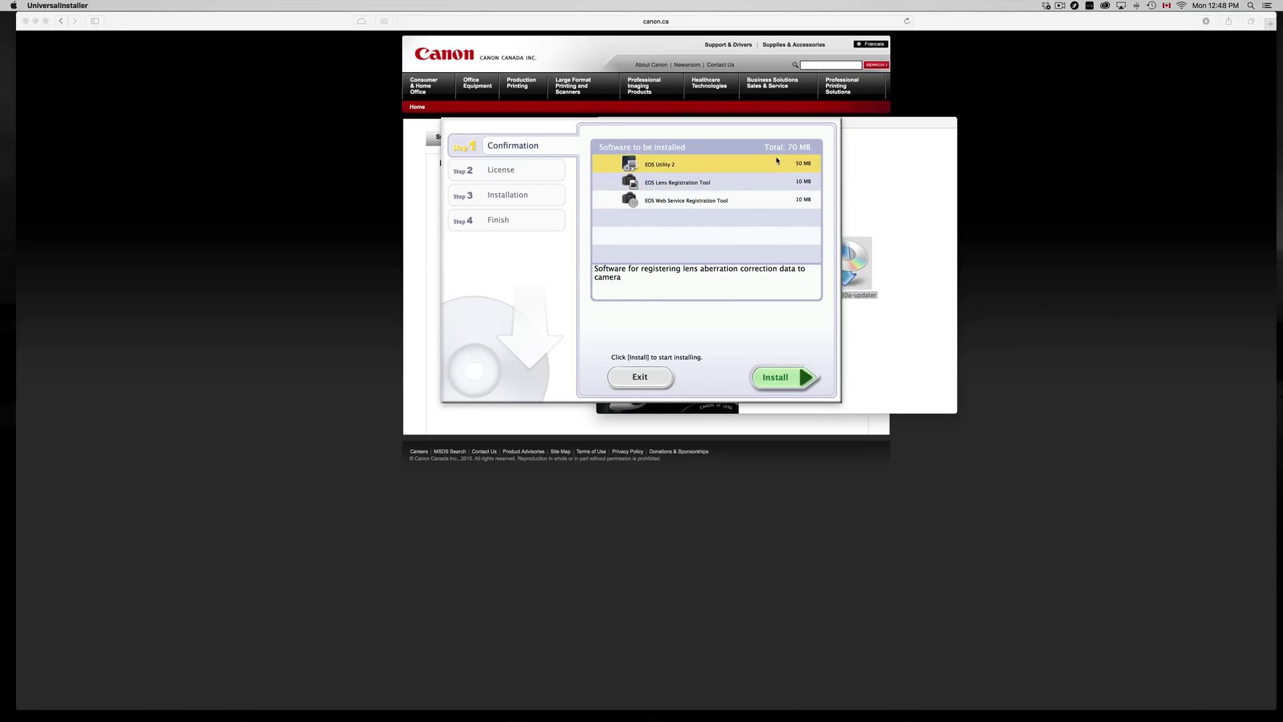
{"action": "left_click", "coordinate": [787, 378]}
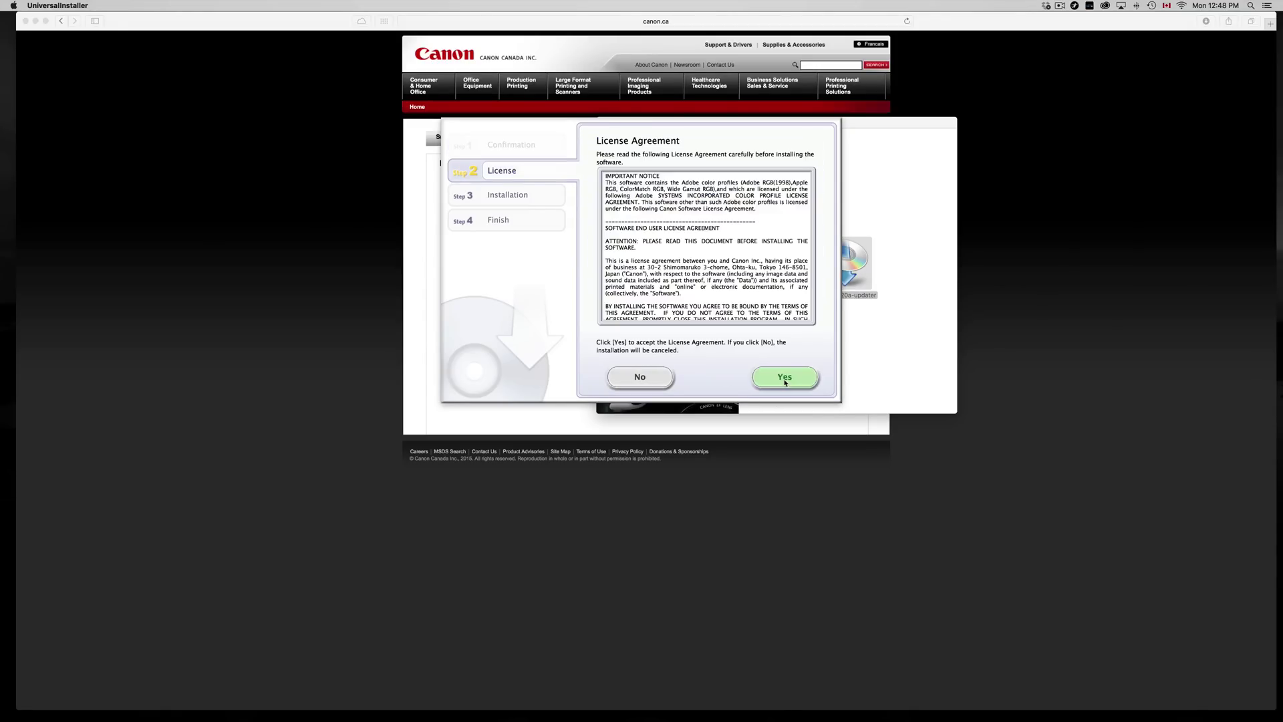
{"action": "left_click", "coordinate": [792, 381]}
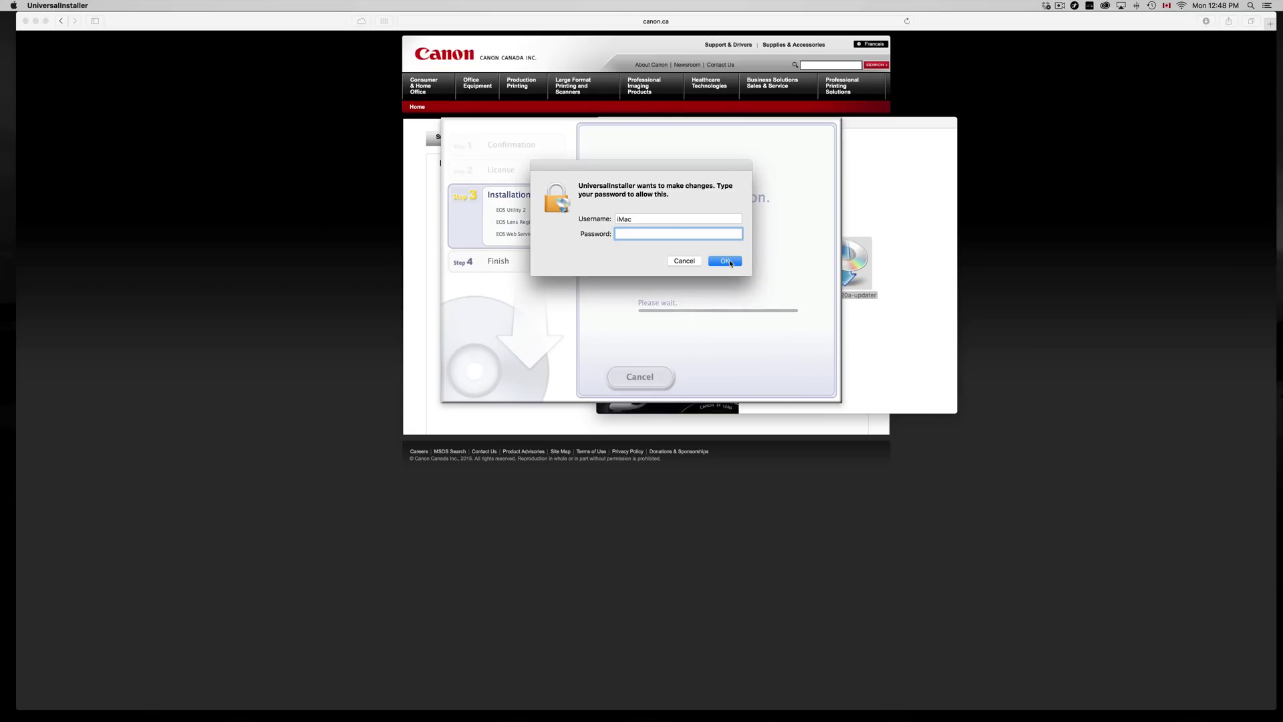
{"action": "key", "text": "Return"}
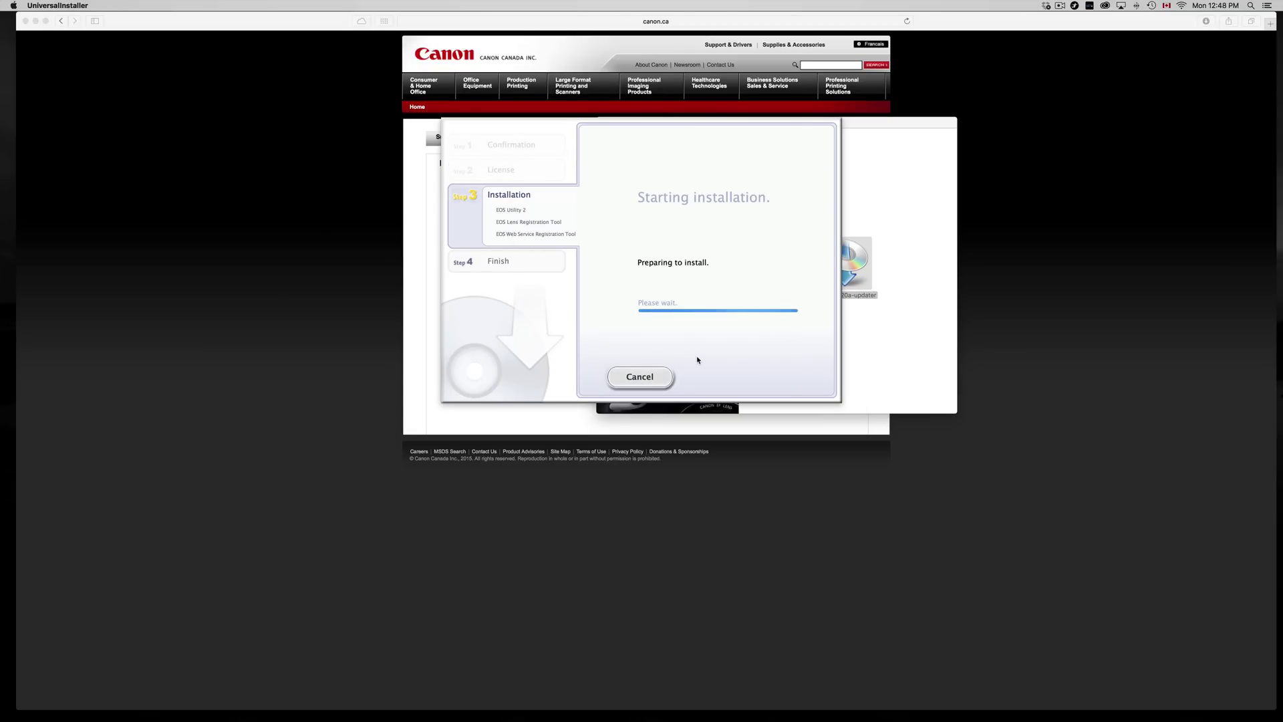